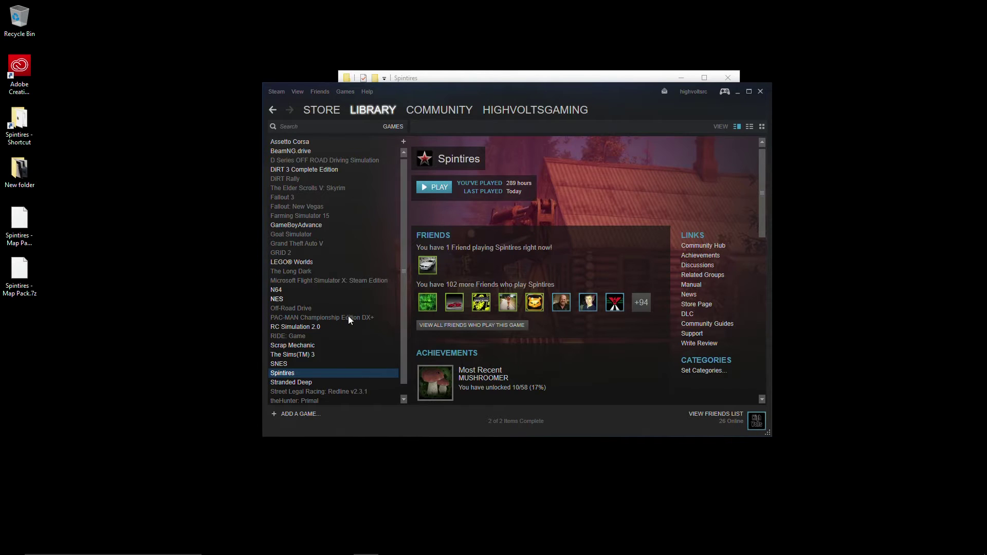
- Open the Spintires Community Hub and the Map Pack guide listed there
left_click(701, 247)
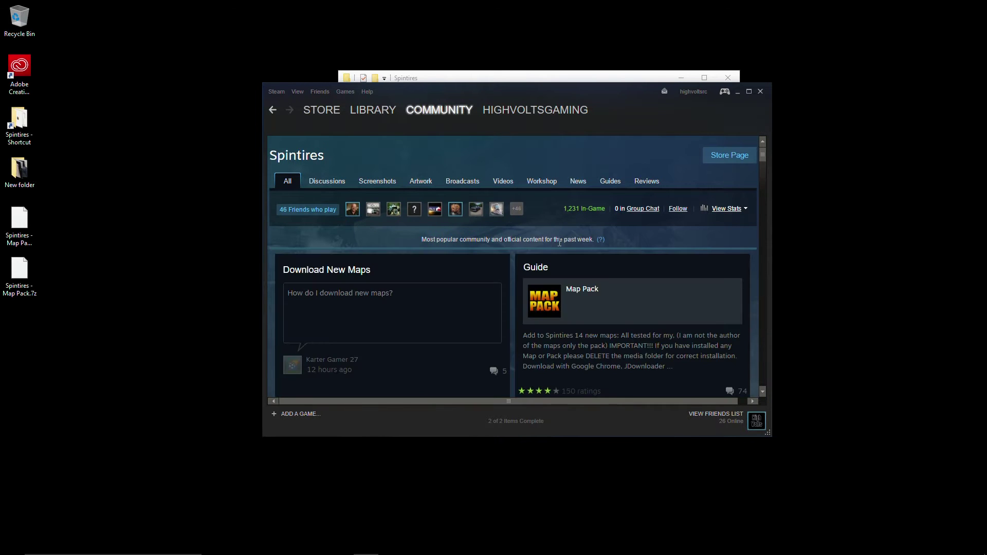
scroll(590, 292, "down", 1)
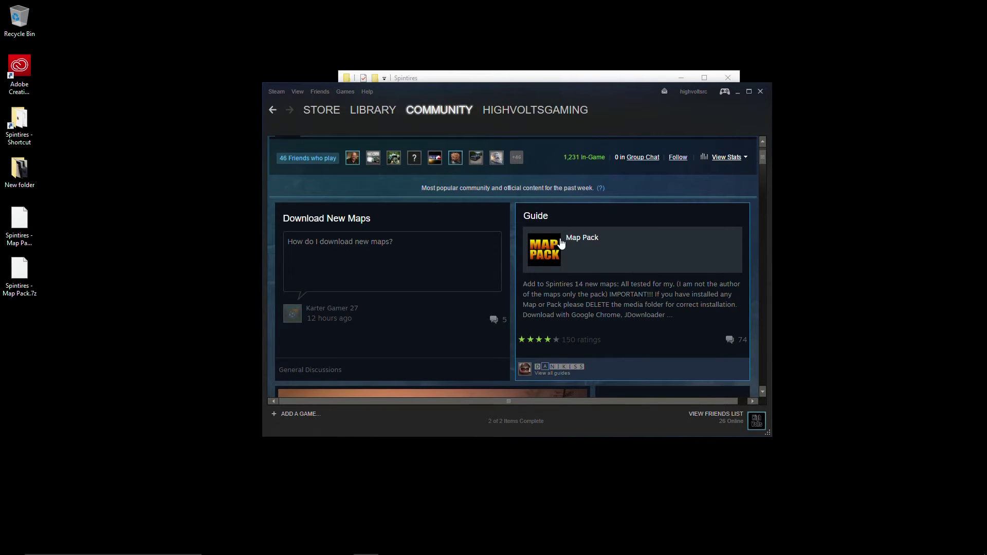
scroll(561, 244, "down", 2)
mouse_move(537, 271)
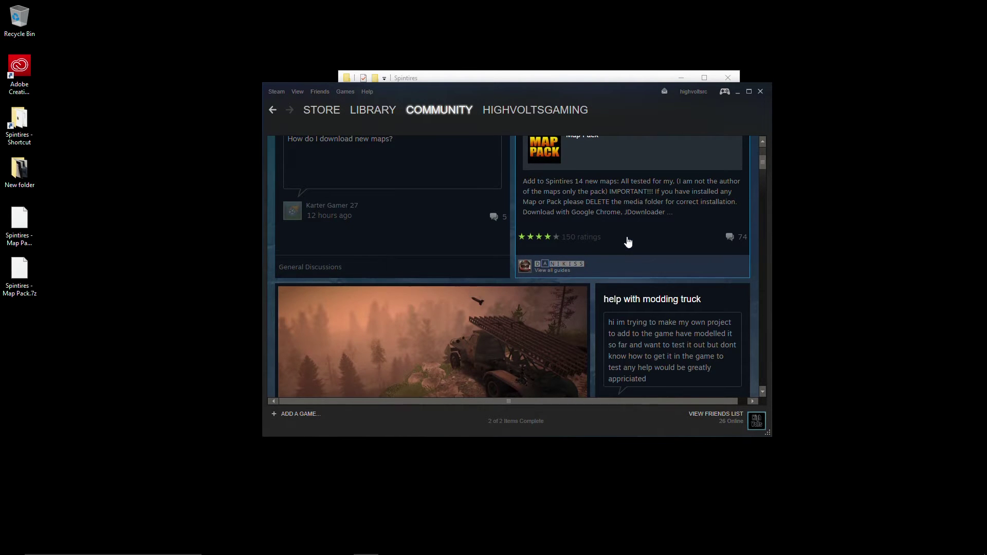
scroll(627, 241, "up", 2)
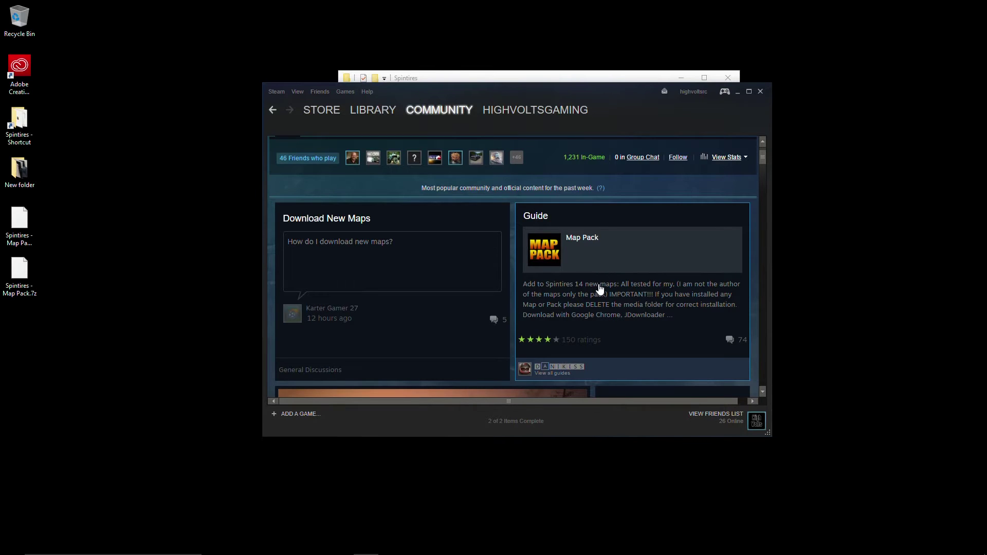
scroll(598, 286, "down", 2)
scroll(598, 287, "up", 4)
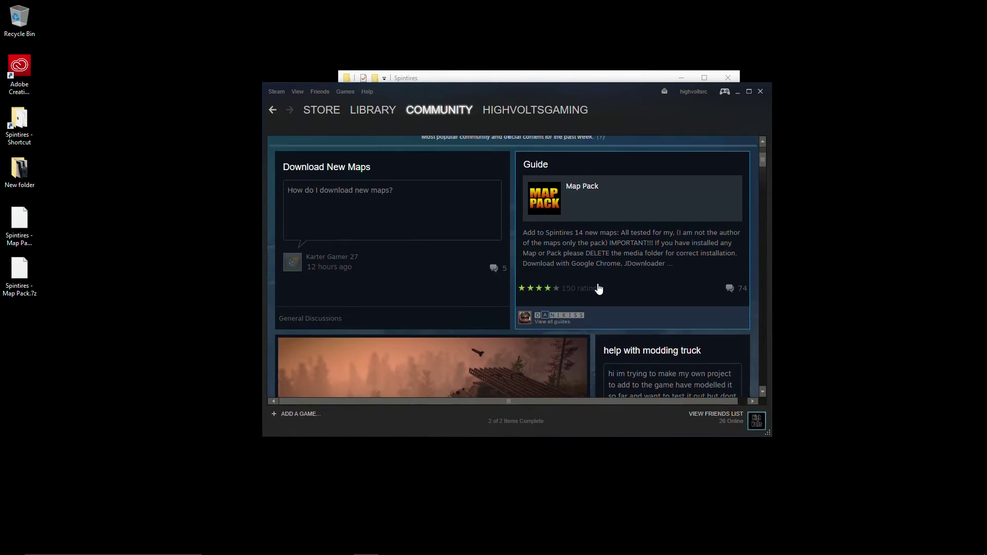
left_click(594, 290)
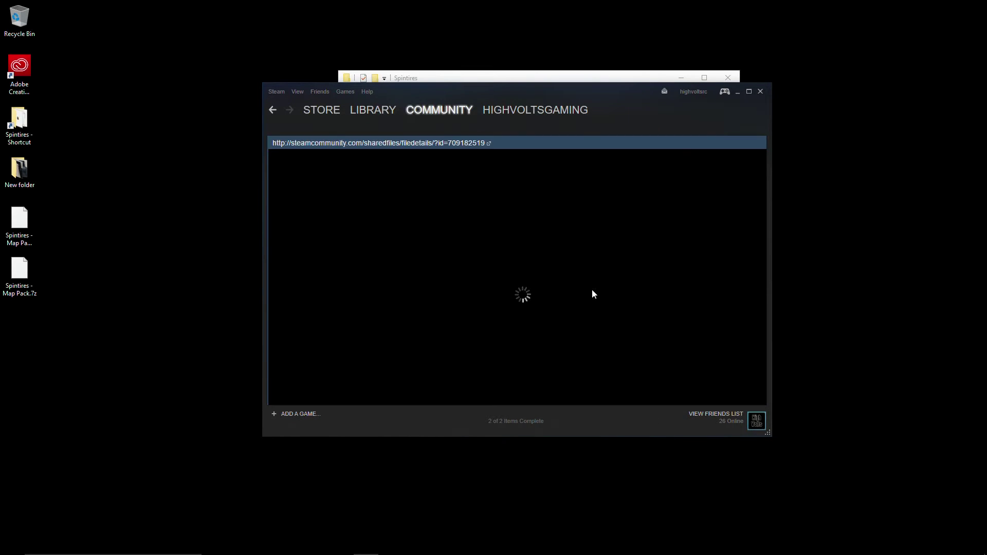
- Look through the Map Pack guide's map screenshots, installation guide and Map Pack 2 section
scroll(447, 275, "down", 2)
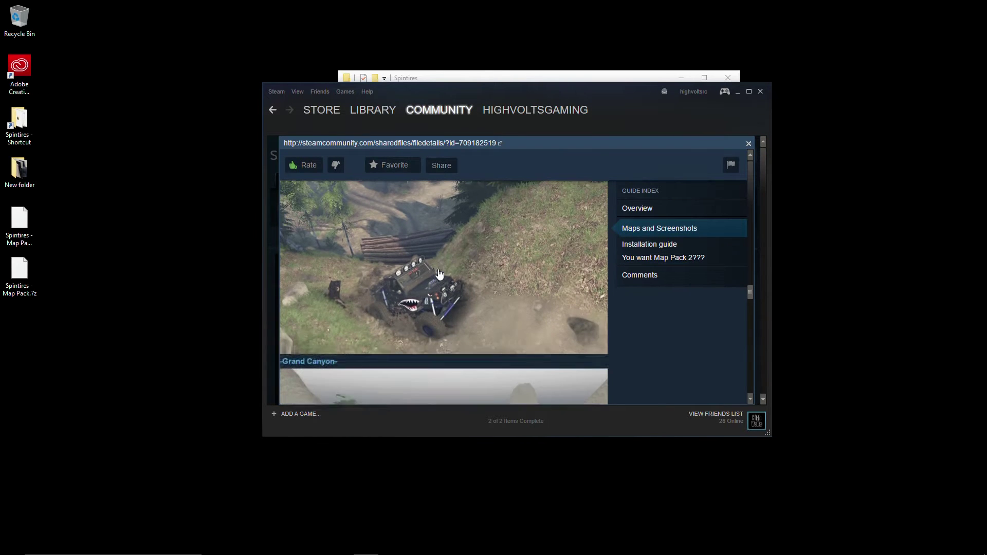
scroll(439, 274, "down", 6)
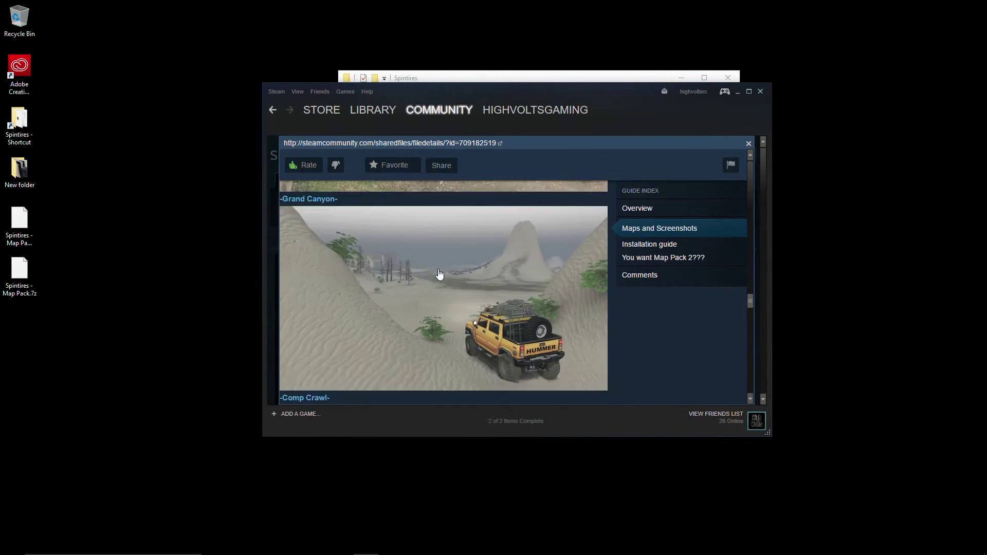
scroll(440, 274, "down", 3)
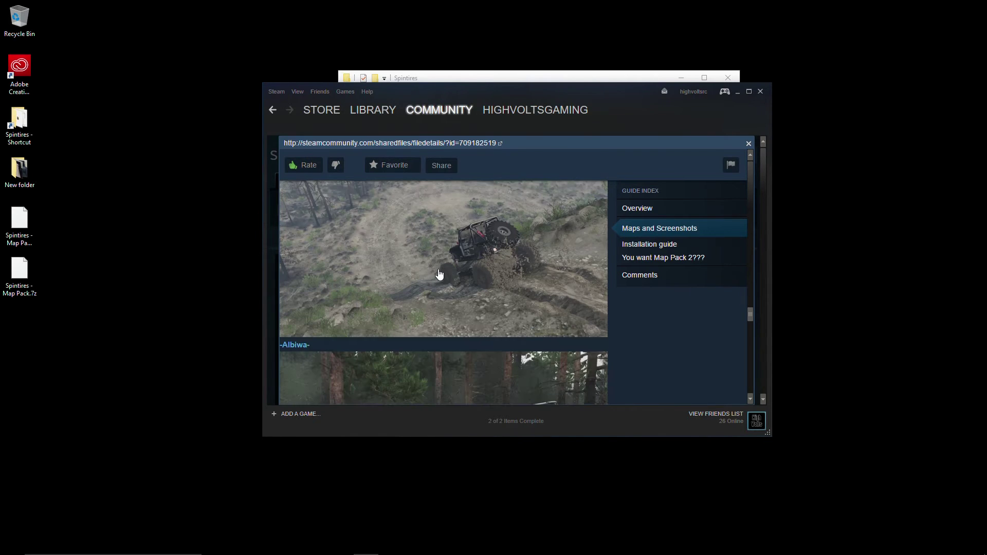
scroll(440, 274, "down", 2)
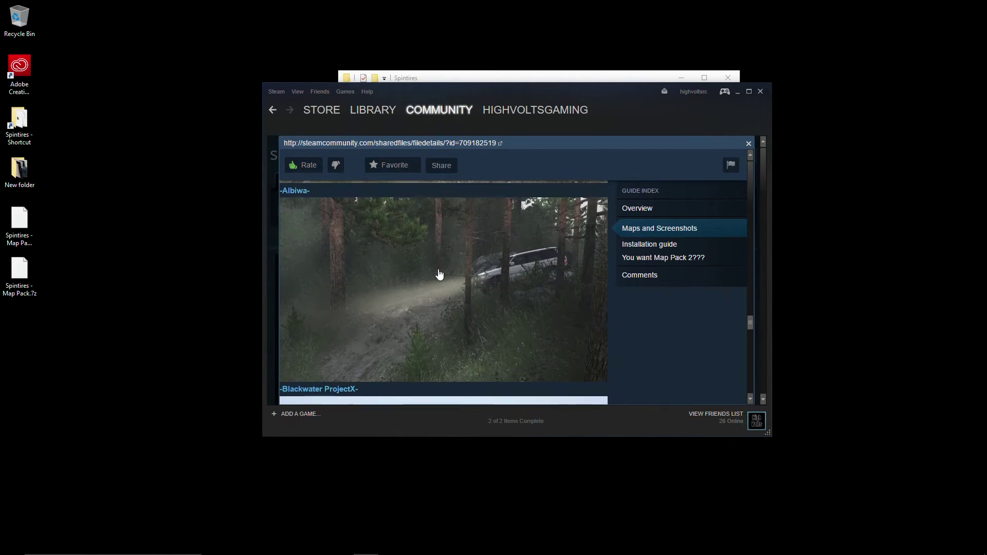
scroll(441, 273, "down", 2)
scroll(442, 272, "down", 5)
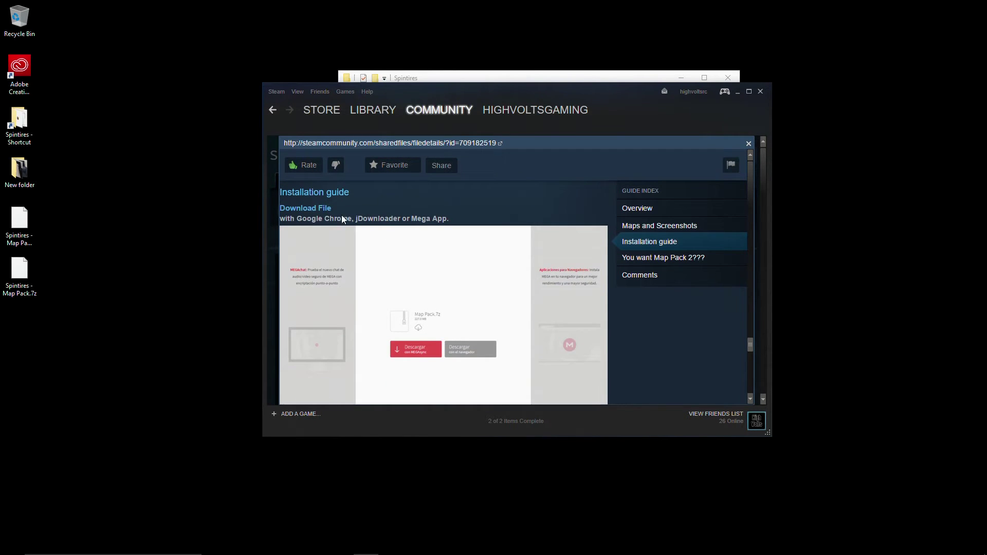
scroll(385, 228, "down", 2)
scroll(387, 229, "down", 1)
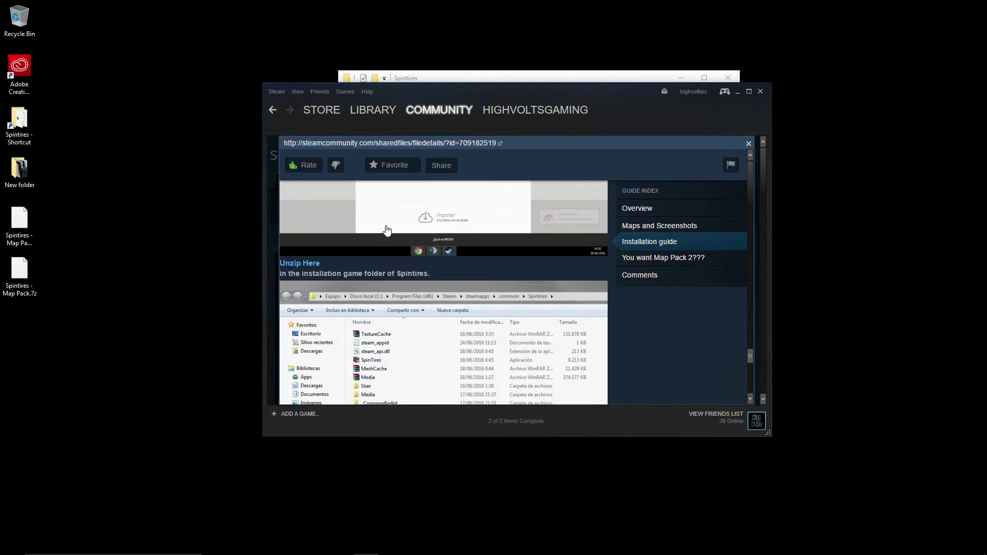
scroll(388, 230, "down", 1)
scroll(384, 226, "down", 5)
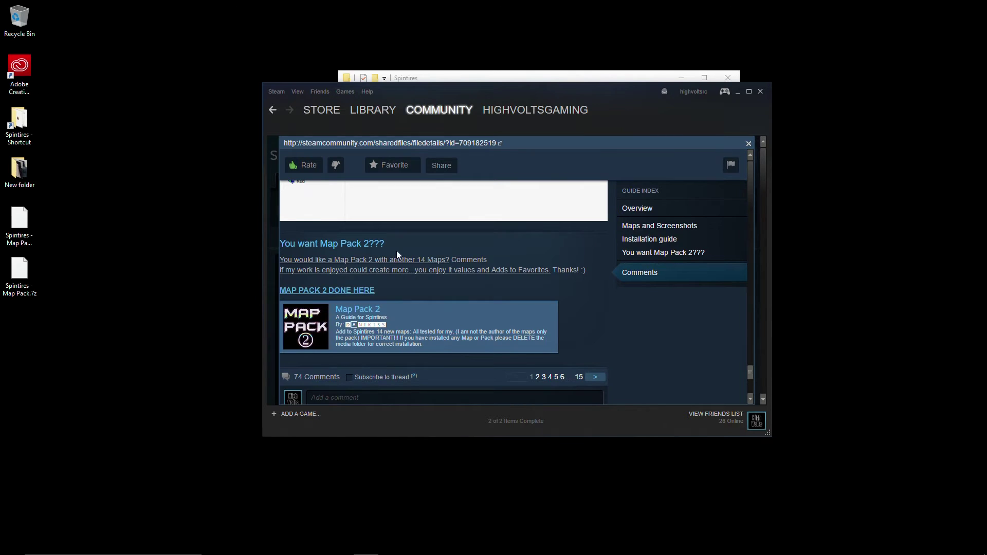
- Open the Spintires game folder from its desktop shortcut and look into the levels folder inside Media
left_click(23, 225)
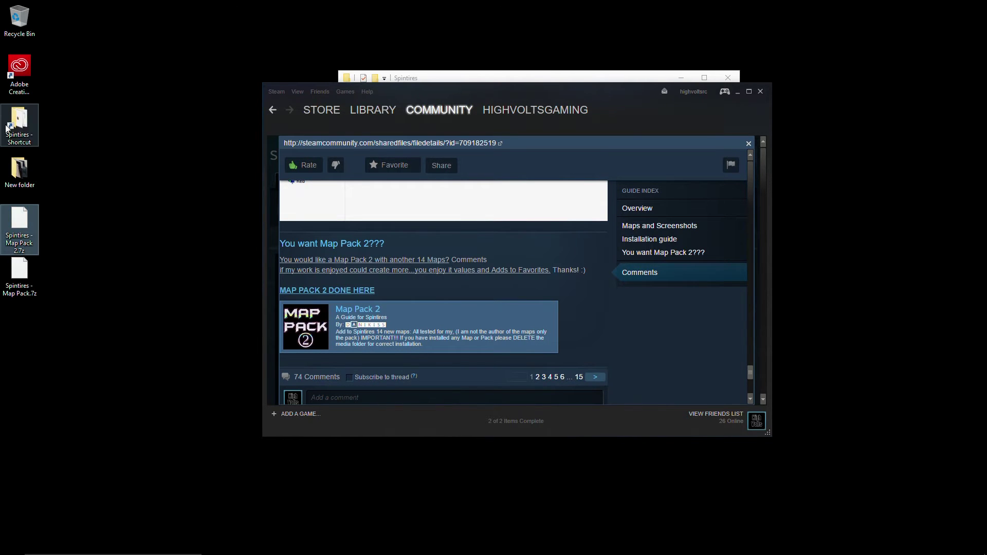
left_click(23, 128)
double_click(23, 128)
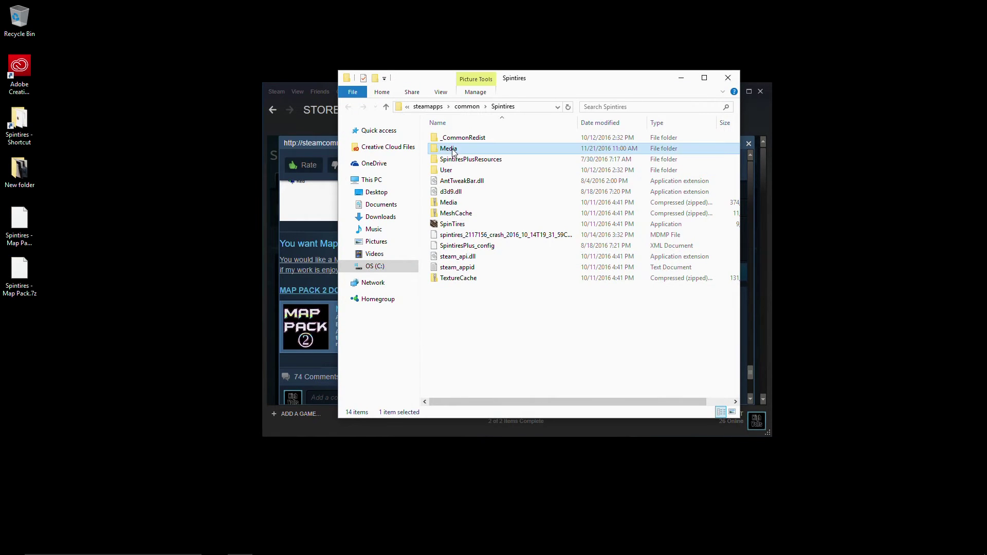
double_click(452, 148)
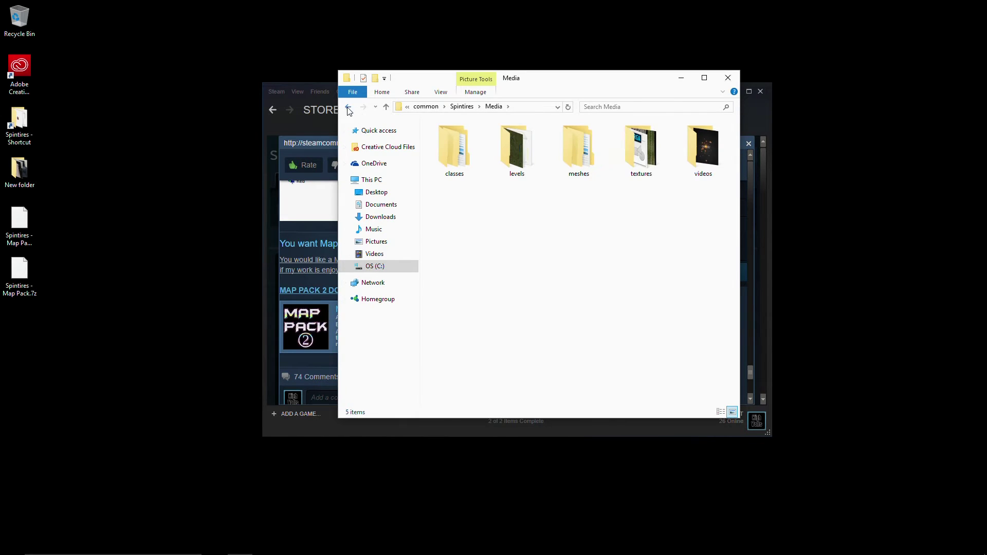
left_click(349, 106)
double_click(460, 151)
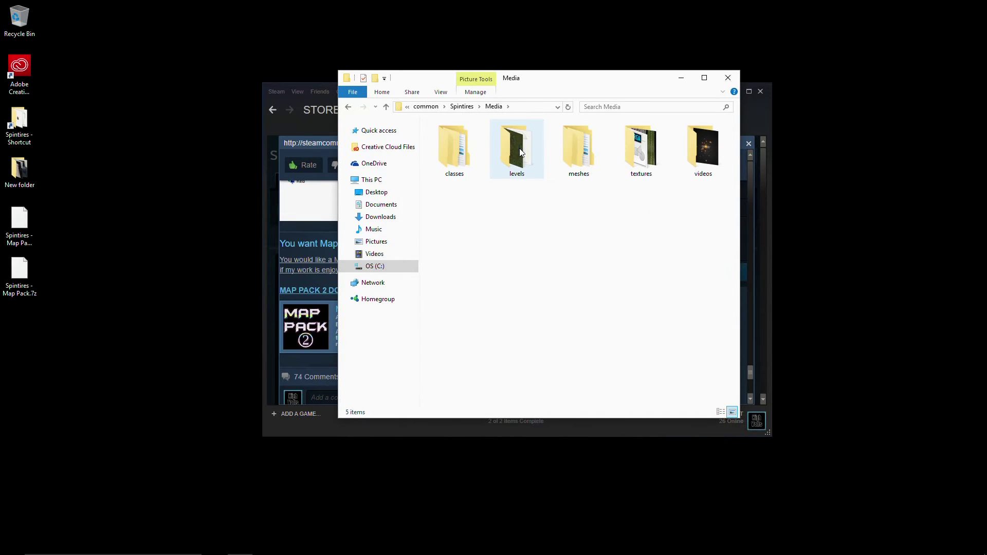
double_click(516, 153)
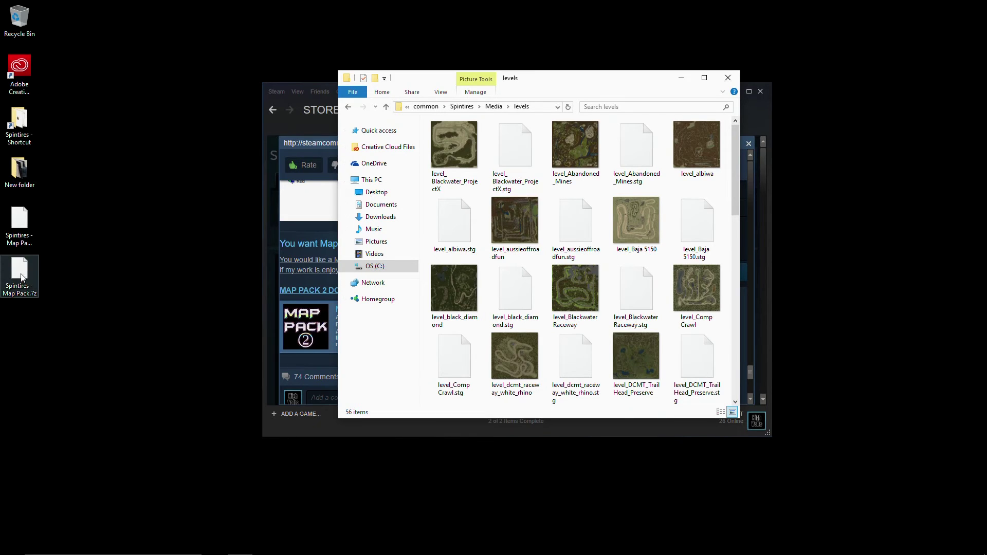
- Go back to the main Spintires folder, reopen its Media folder and check the levels folder's details
left_click(348, 108)
left_click(348, 108)
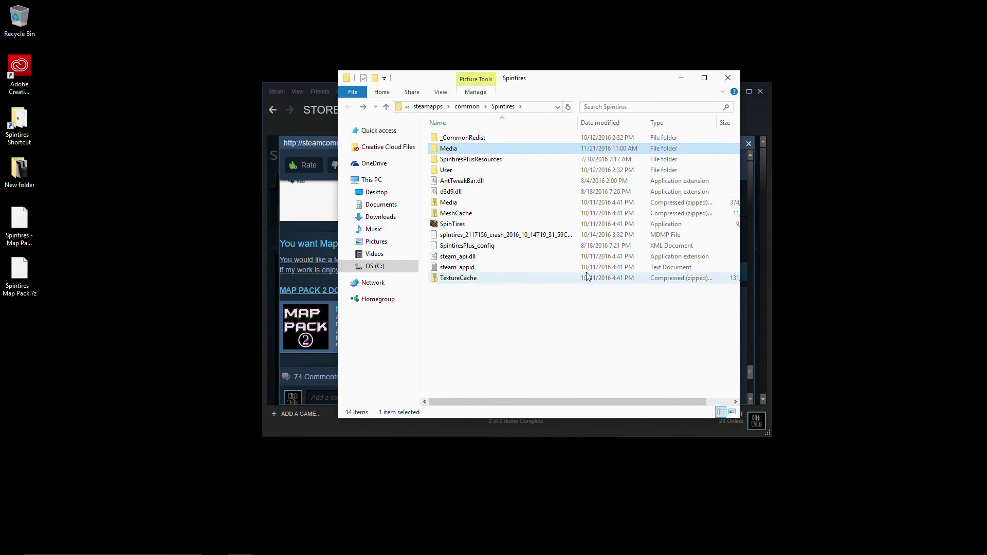
left_click(449, 149)
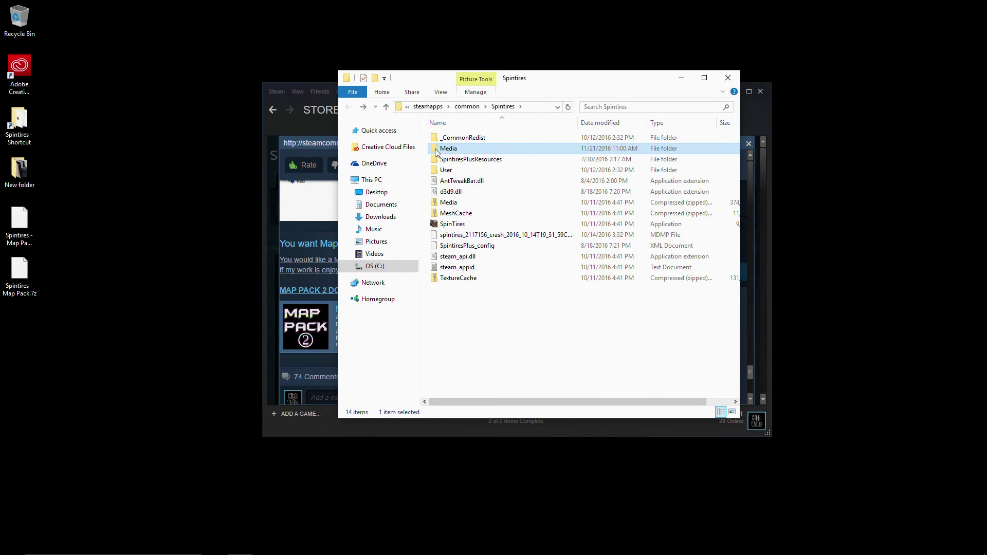
double_click(435, 149)
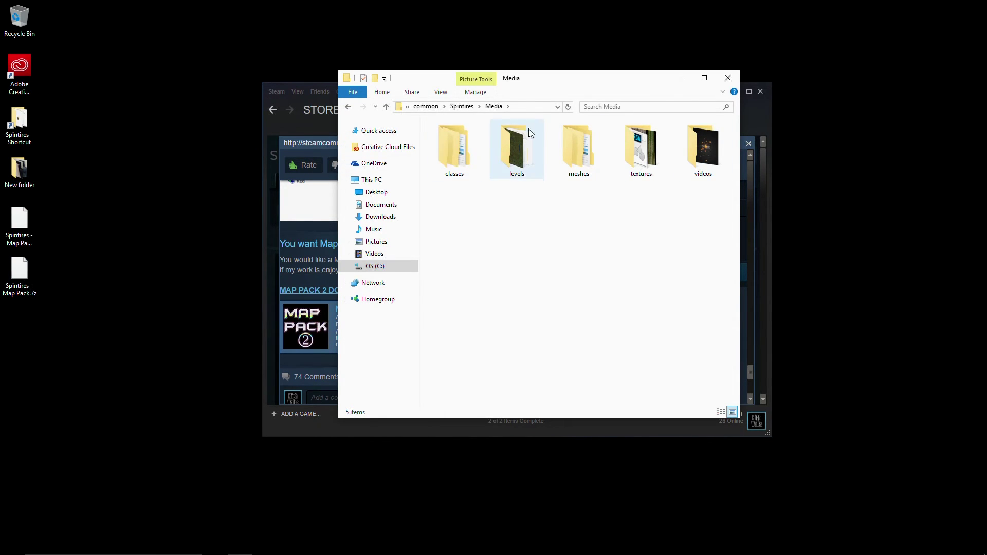
mouse_move(519, 146)
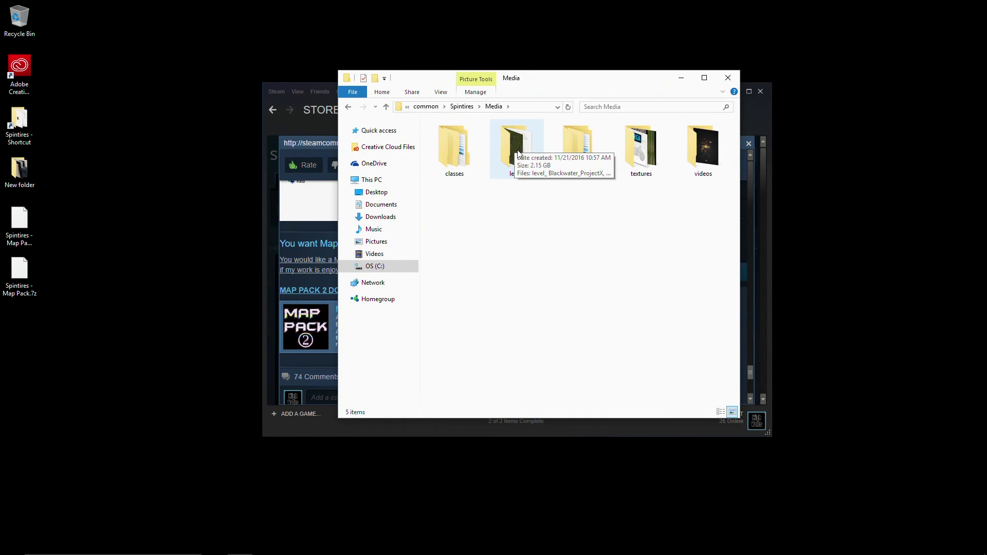
- Move the Media folder window aside so the Steam guide is reachable, and open the levels folder in it
left_click_drag(558, 71, 392, 99)
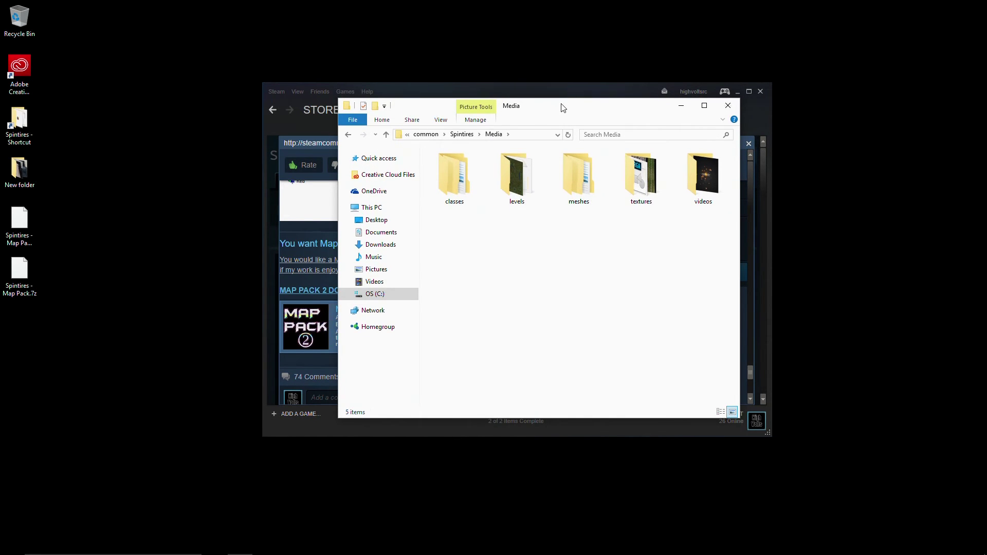
left_click_drag(562, 106, 403, 163)
left_click(437, 91)
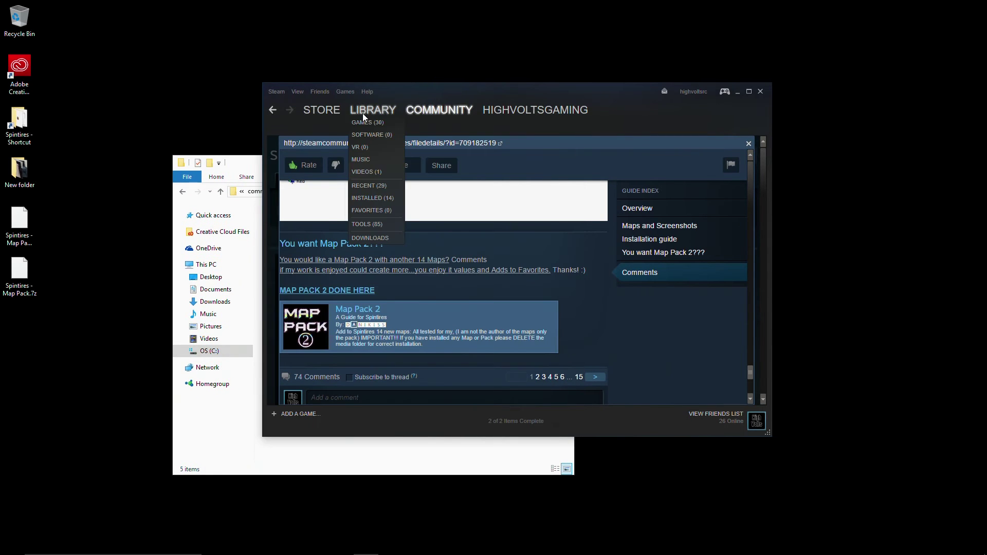
left_click_drag(256, 164, 227, 111)
left_click(318, 177)
double_click(318, 177)
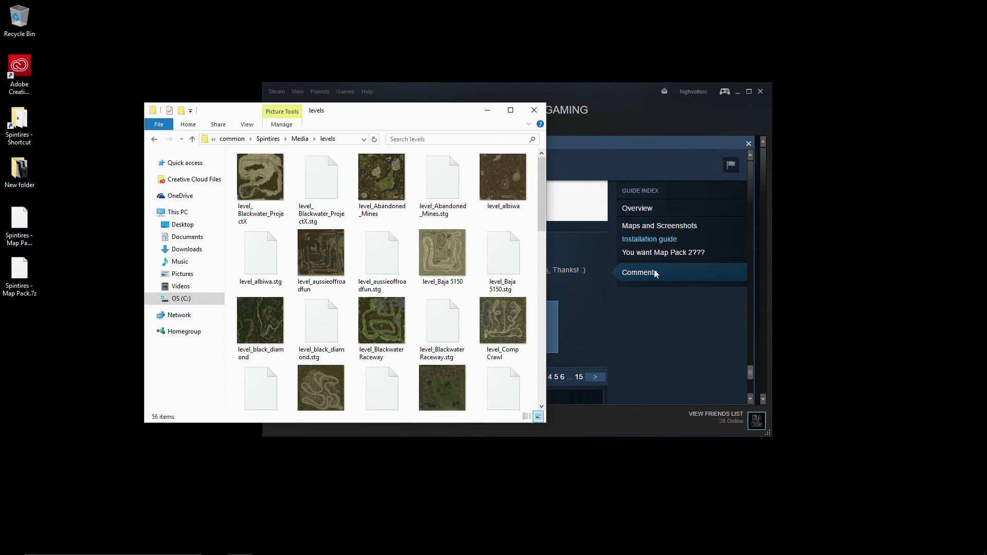
- Return to the Map Pack guide in Steam and review its map screenshots, download instructions and author details
left_click(623, 327)
scroll(447, 261, "up", 10)
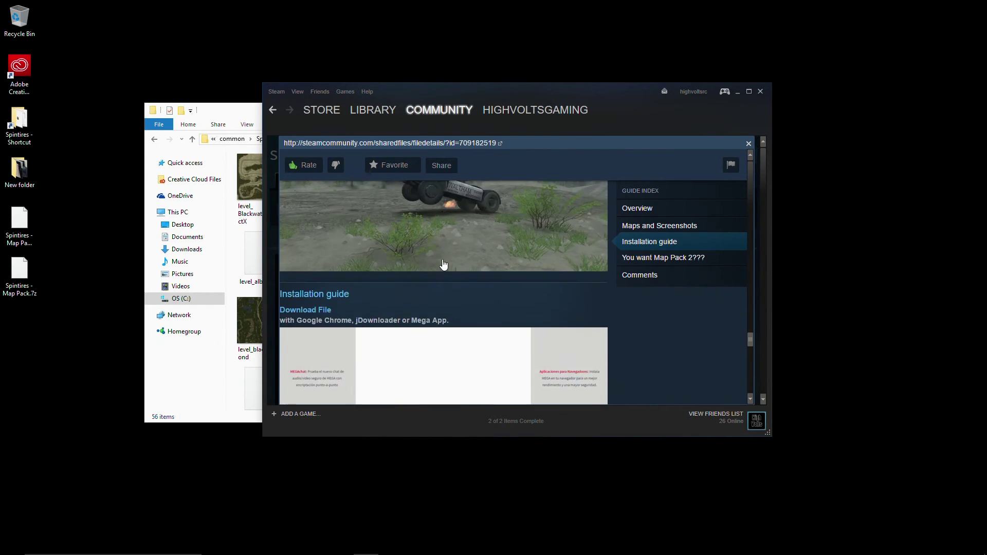
scroll(444, 265, "up", 8)
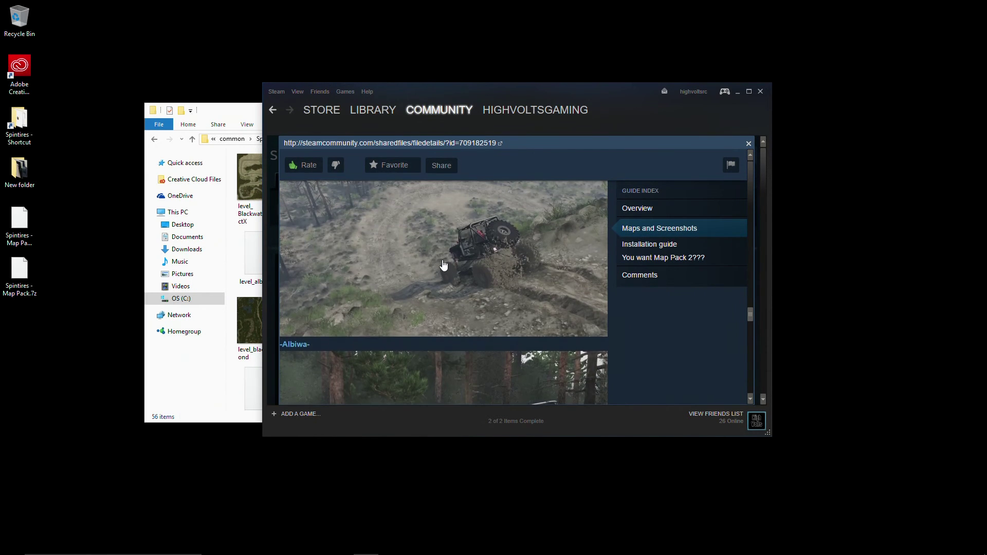
scroll(444, 265, "up", 7)
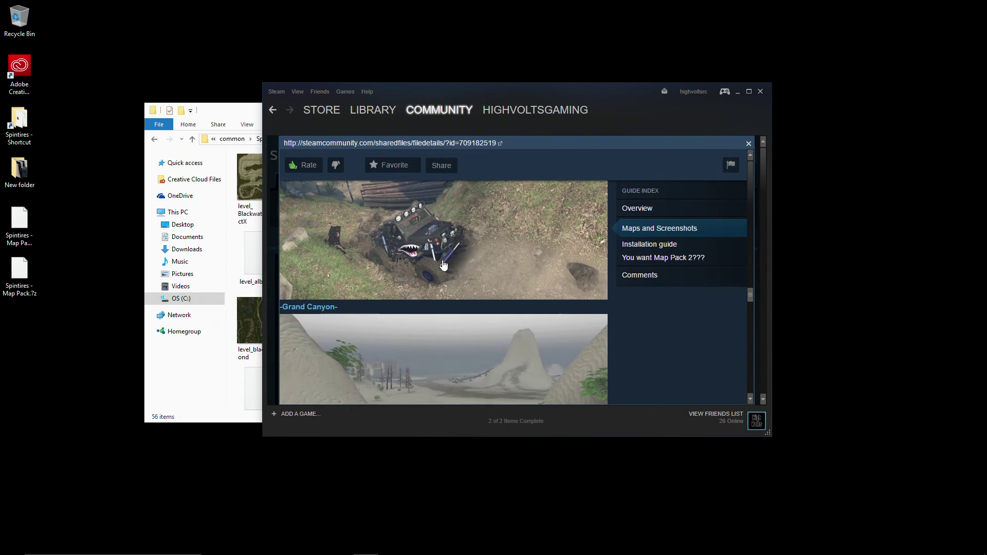
scroll(444, 265, "up", 8)
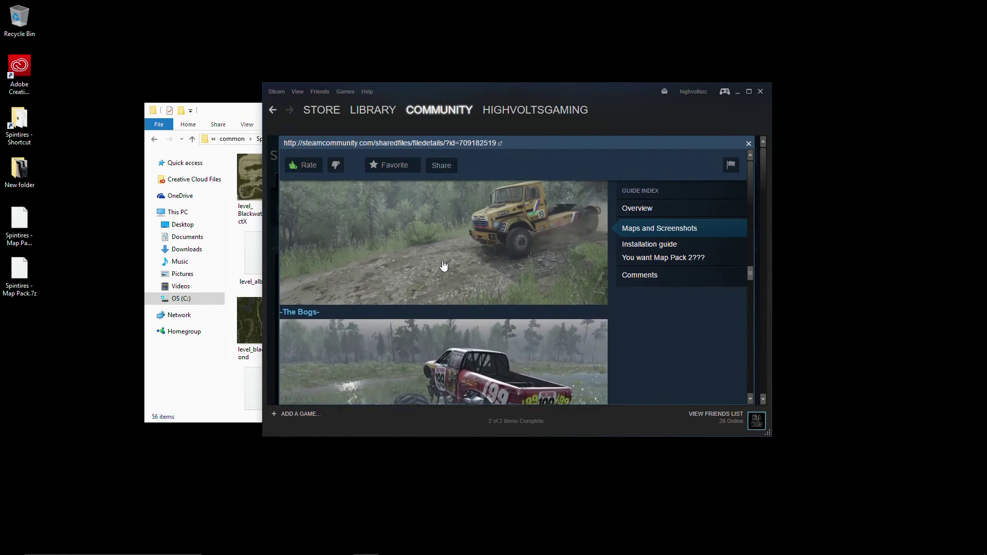
scroll(444, 266, "up", 3)
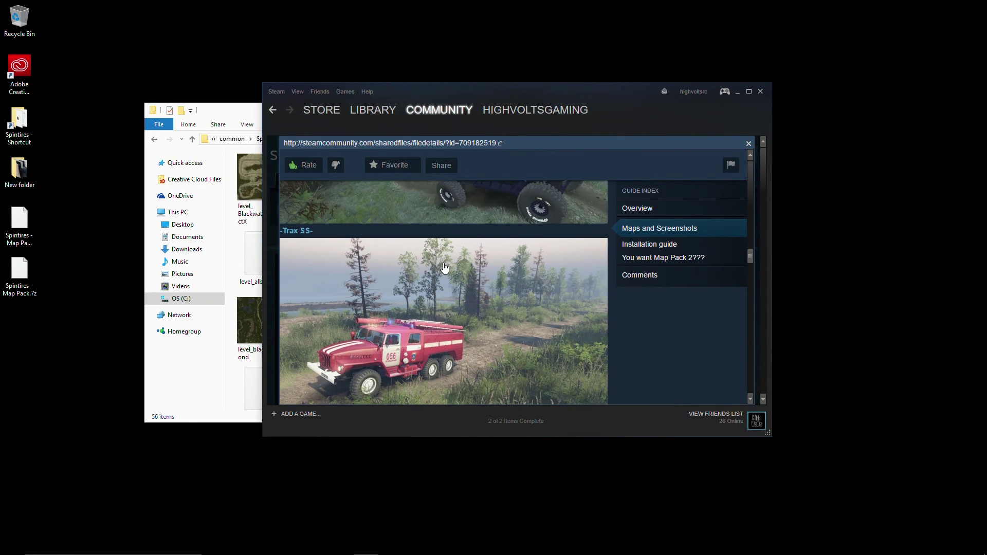
scroll(445, 270, "up", 3)
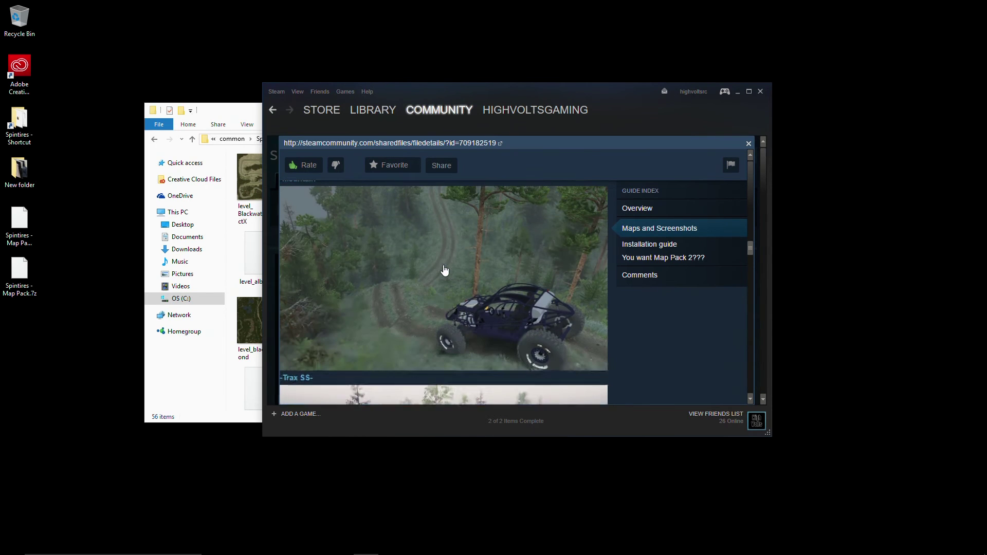
scroll(445, 270, "up", 1)
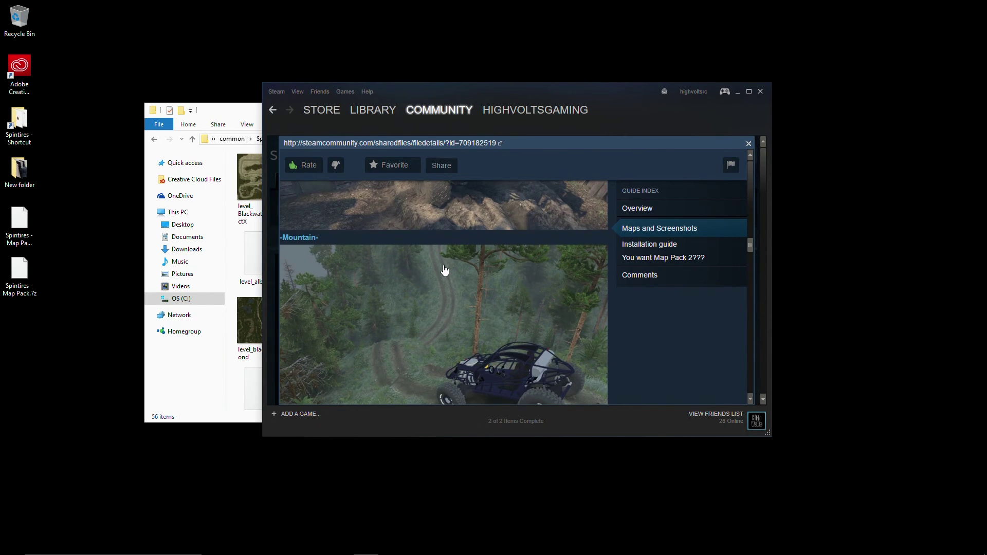
scroll(445, 271, "up", 2)
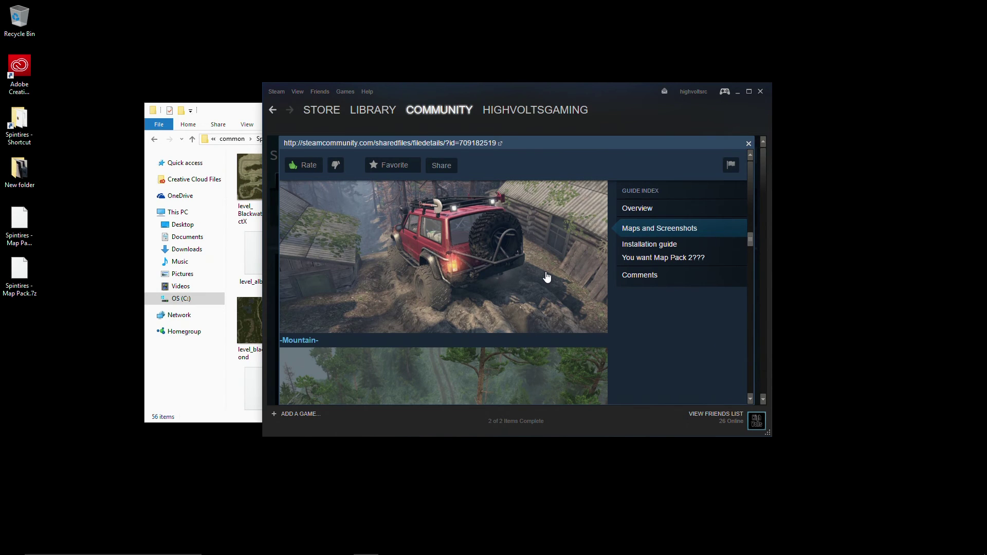
scroll(544, 280, "up", 6)
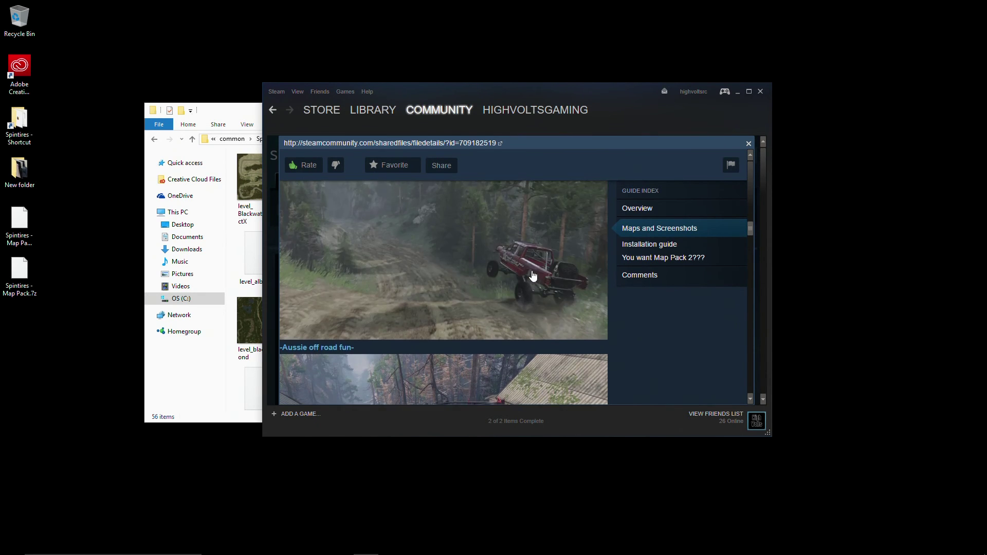
scroll(511, 248, "up", 6)
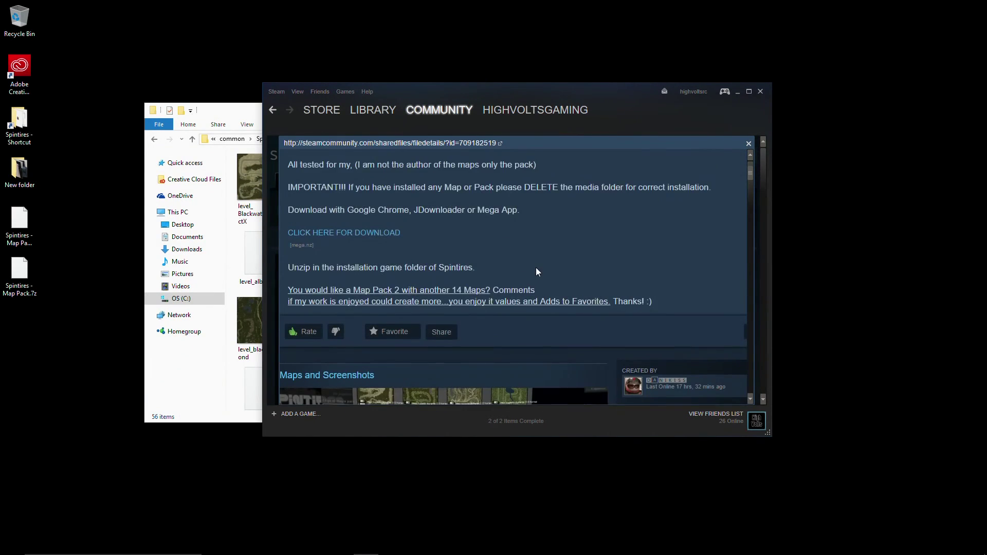
scroll(535, 268, "down", 2)
mouse_move(656, 286)
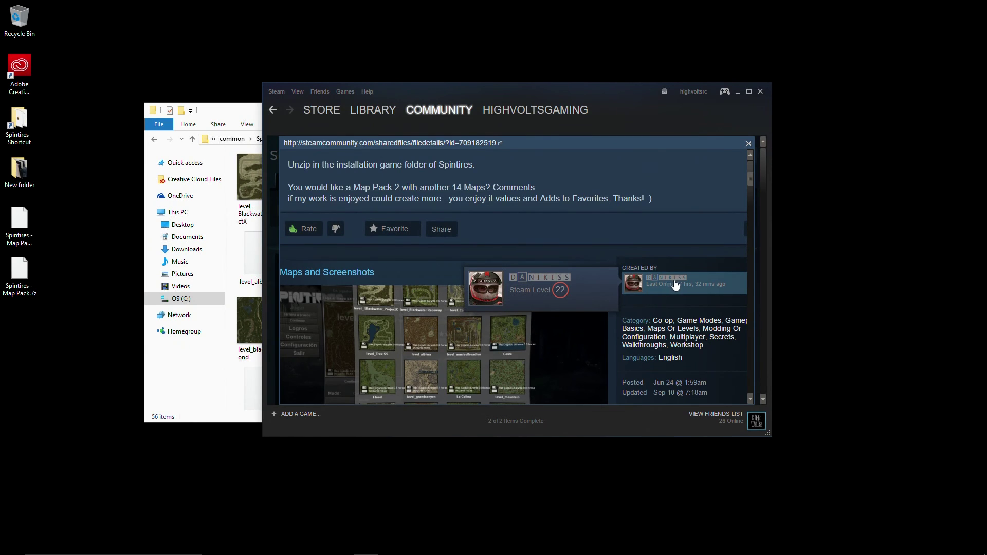